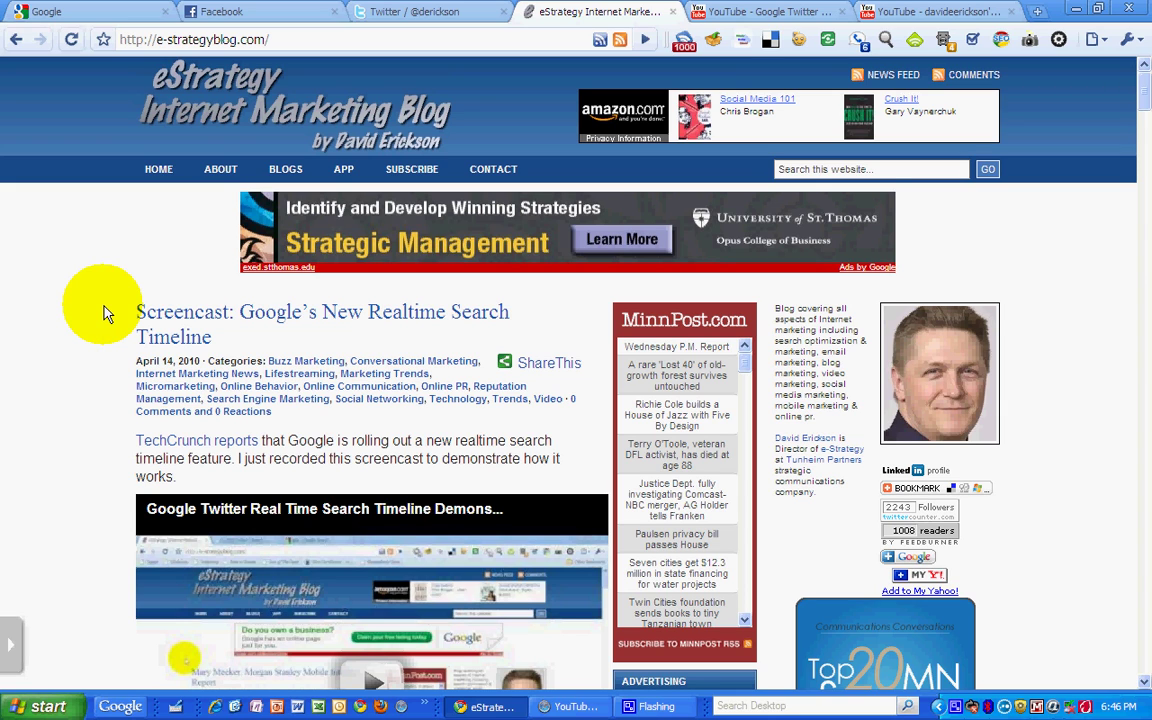
Copy the URL of the 'Google Twitter Real Time Search Timeline Demonstration' watch page
left_click(737, 14)
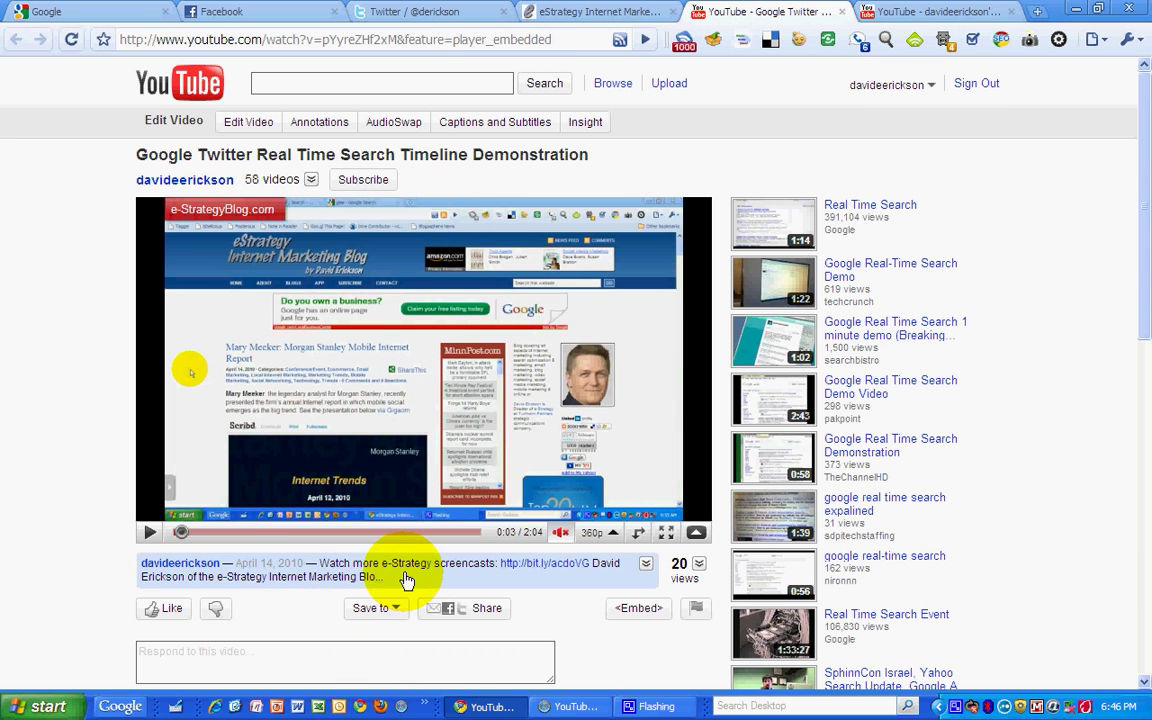
left_click(388, 40)
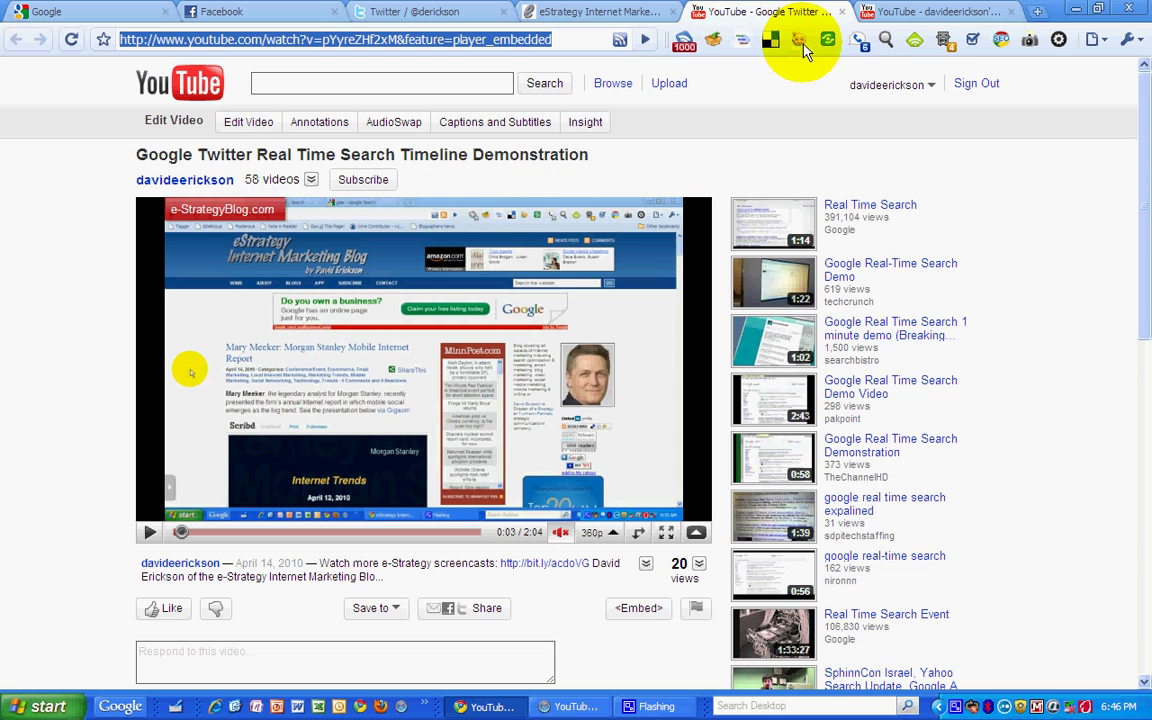
On the channel page, draft a bulletin reading 'Just posted a new screencast ao'
left_click(889, 21)
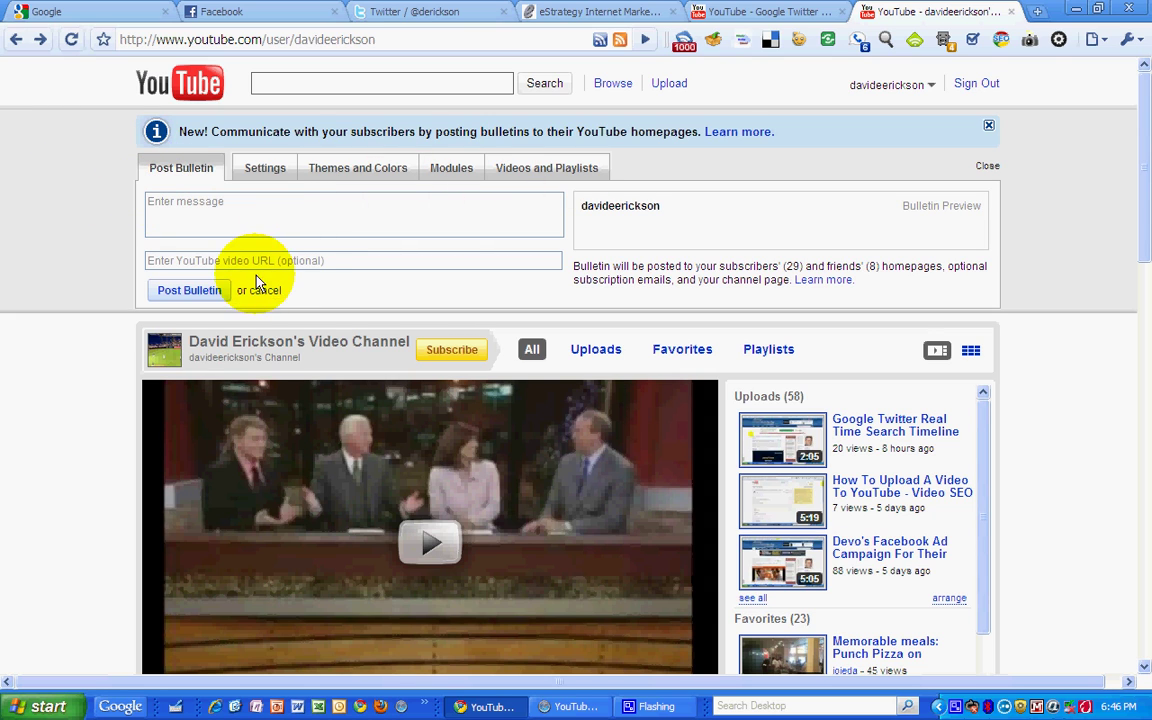
left_click(287, 203)
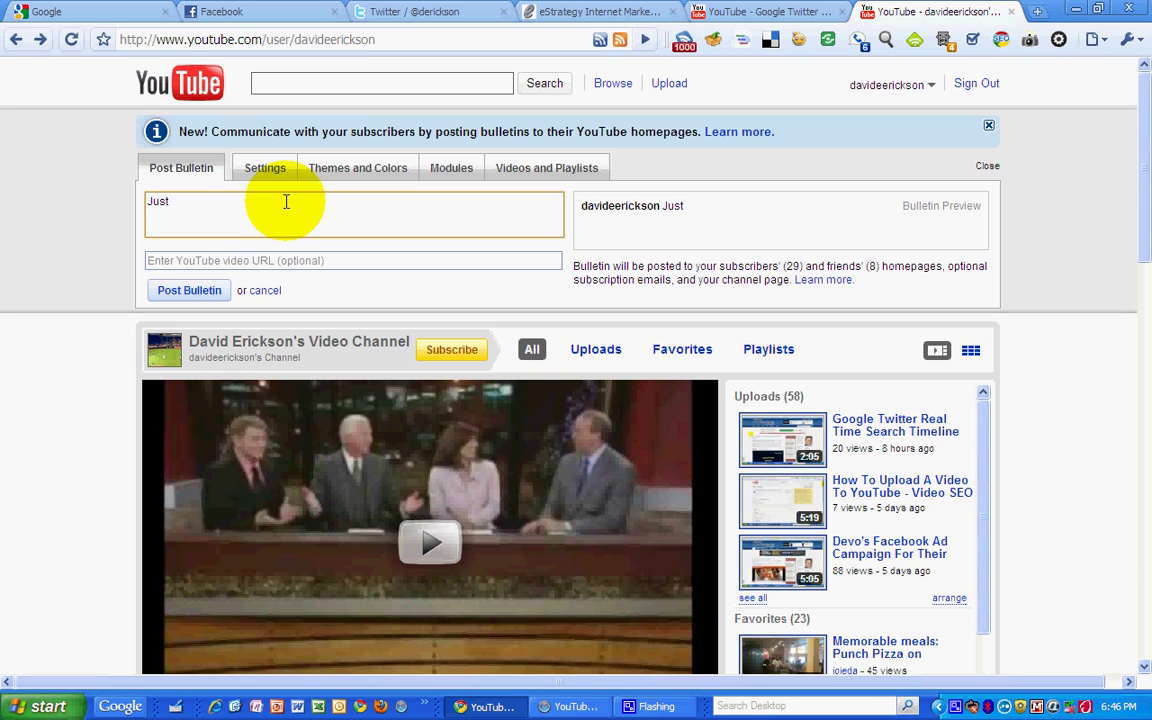
type("Just posted a new screen")
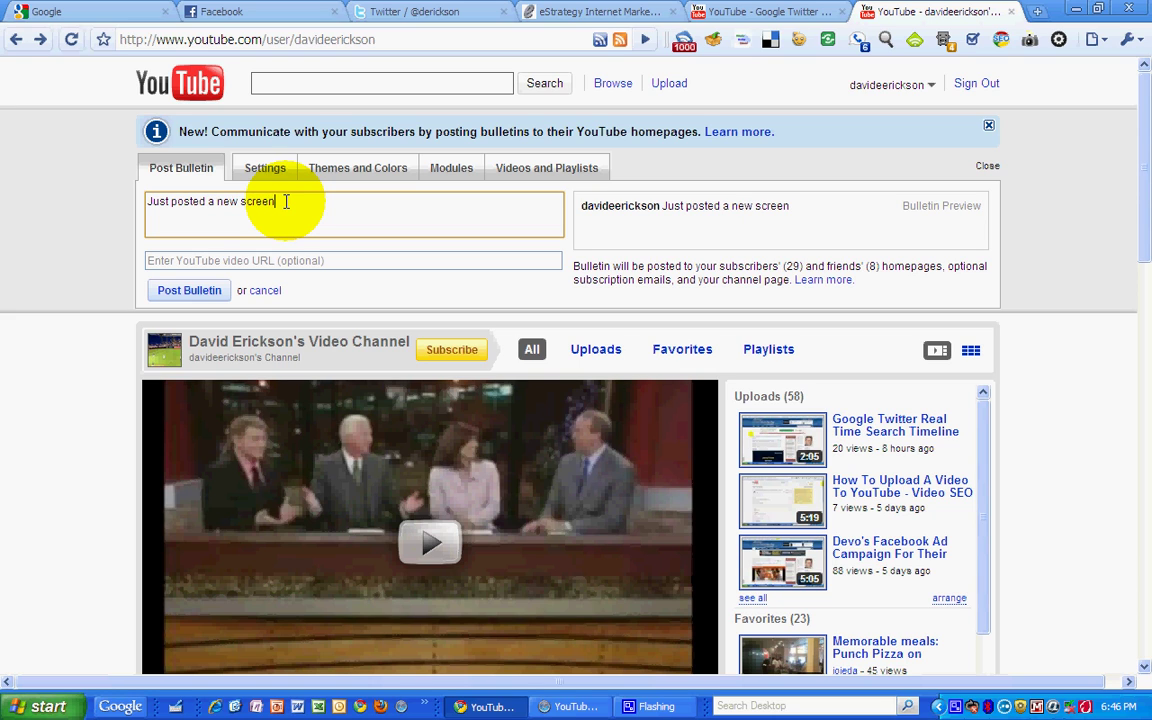
type("cast ao")
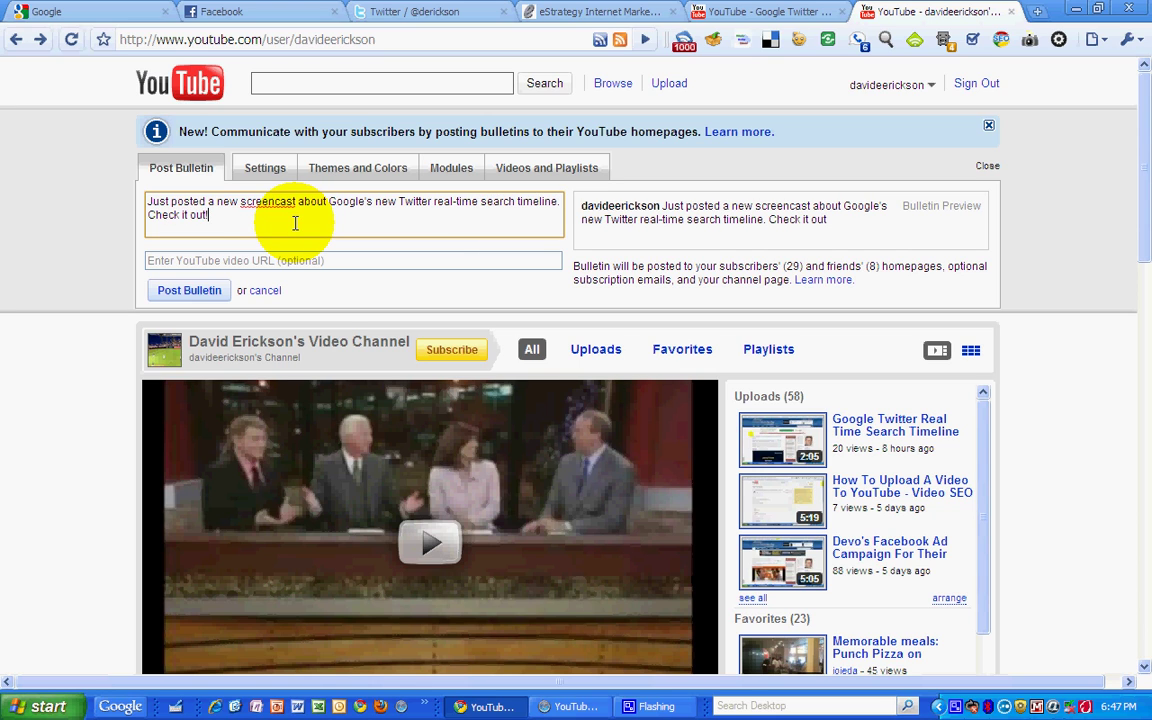
Paste the video link into the bulletin, removing '&feature=player_embedded' from it
key("Tab")
key("ctrl+v")
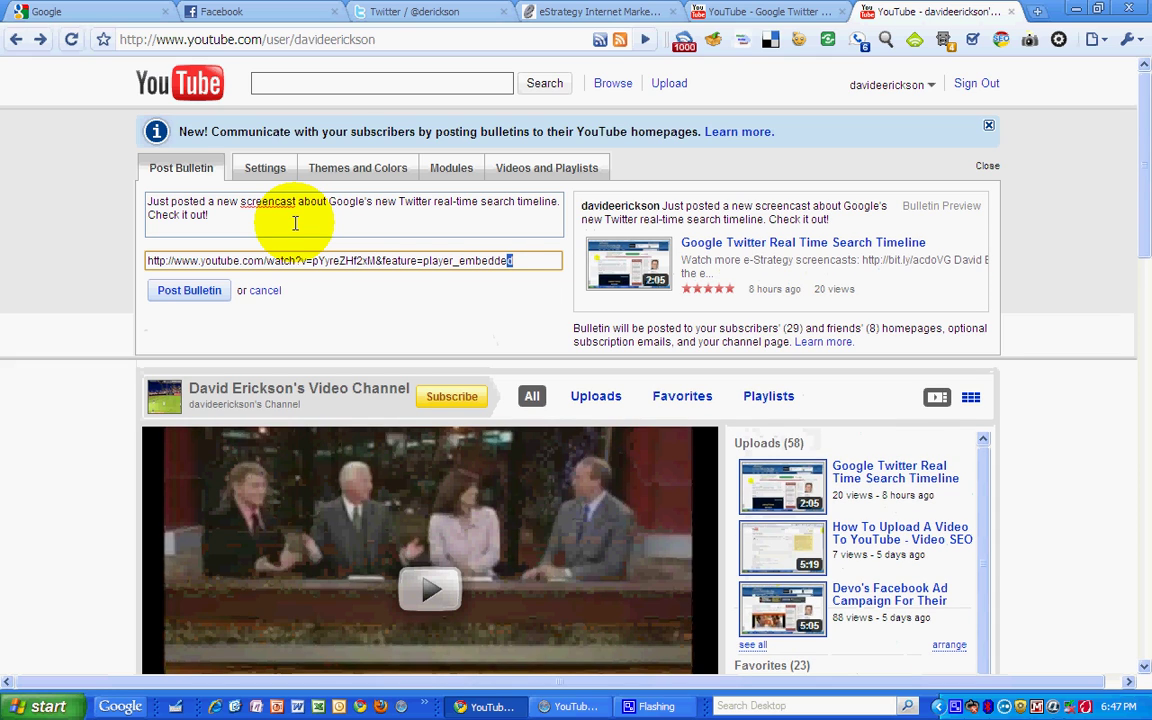
key("shift+Left")
key("shift+Left")
key("shift+Left")
key("shift+Left")
key("shift+Left")
key("shift+Left")
key("shift+Left")
key("shift+Left")
key("shift+Left")
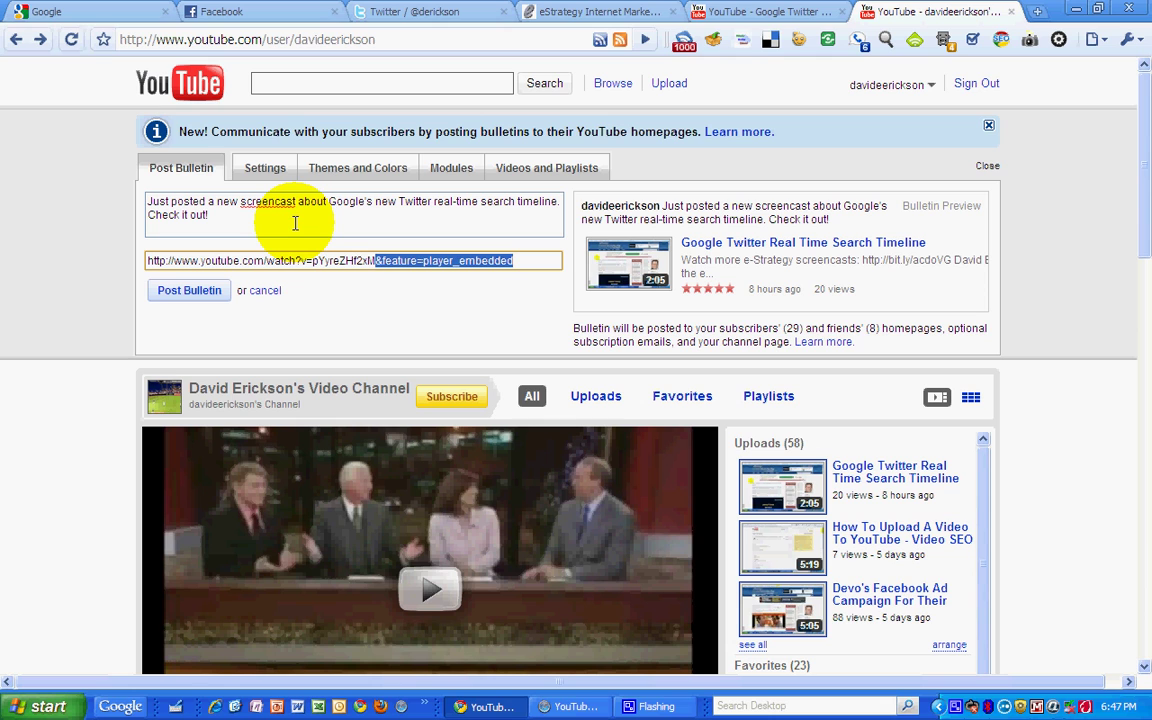
key("Delete")
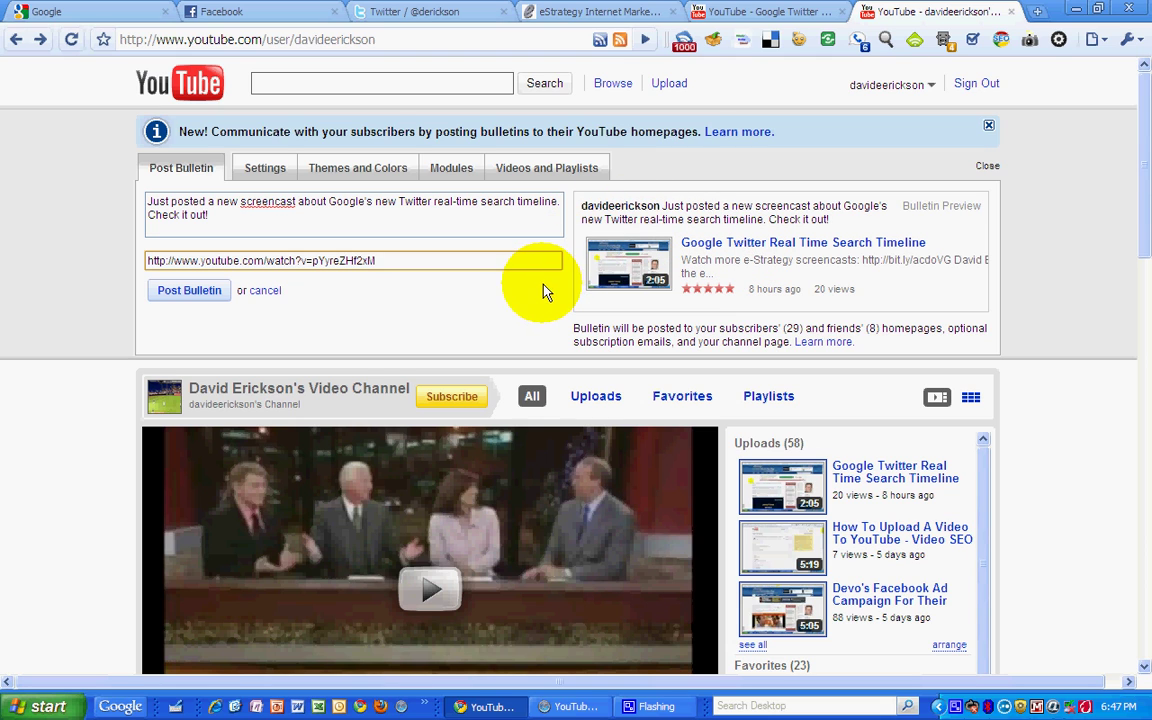
Post the bulletin and reload the channel page to confirm it tops Recent Activity
left_click(175, 296)
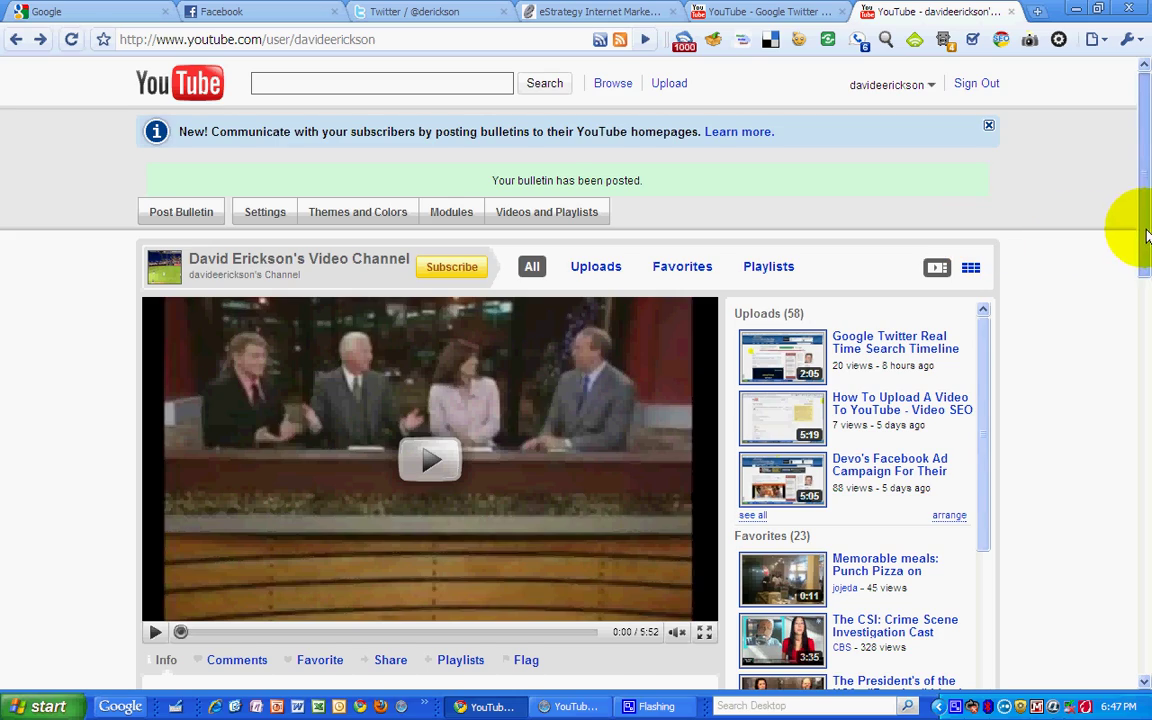
left_click_drag(1147, 238, 1133, 506)
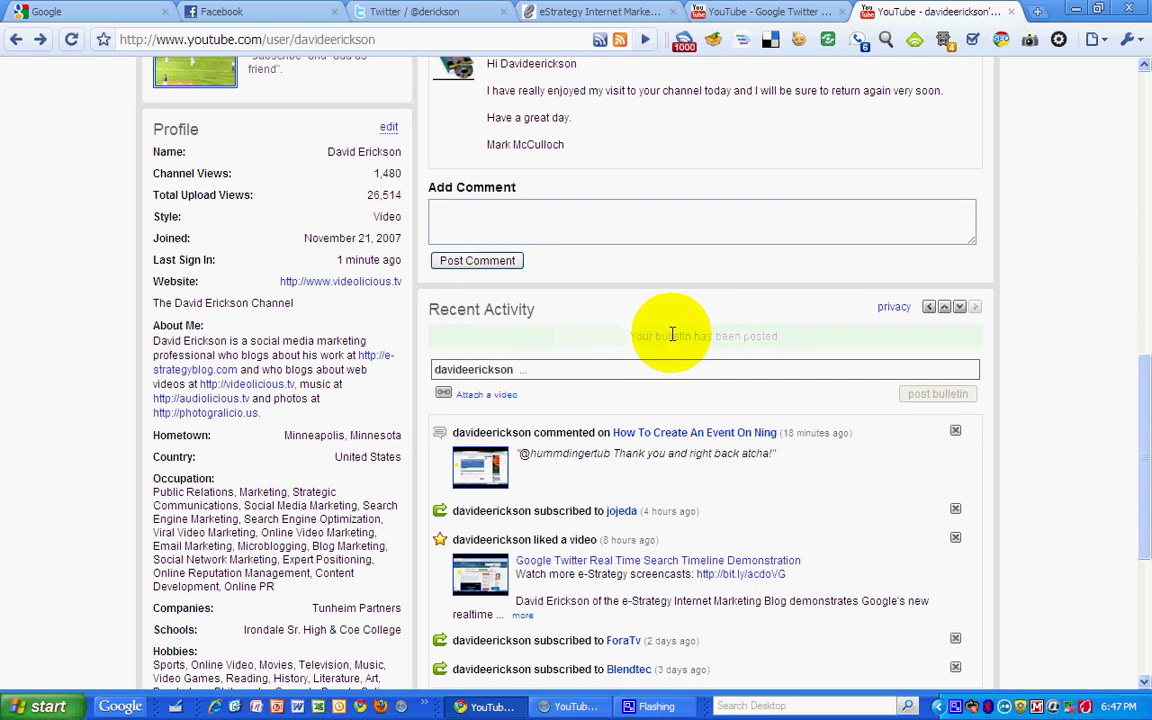
scroll(560, 290, "down", 1)
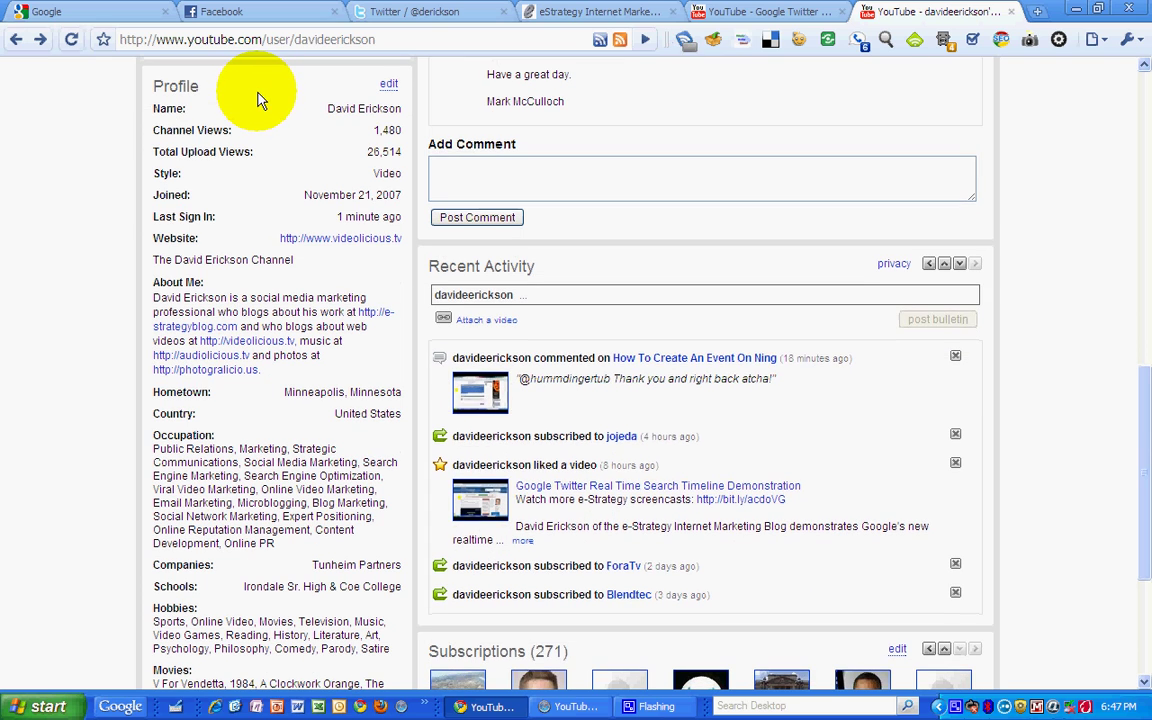
left_click(70, 43)
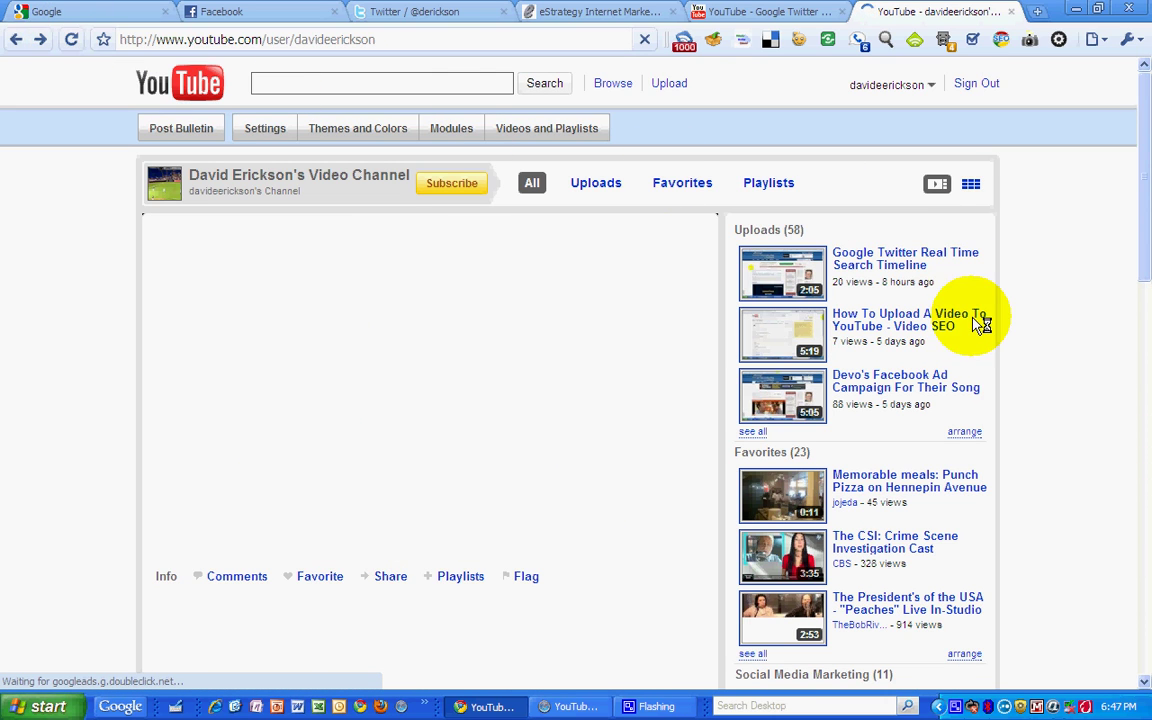
left_click(1147, 445)
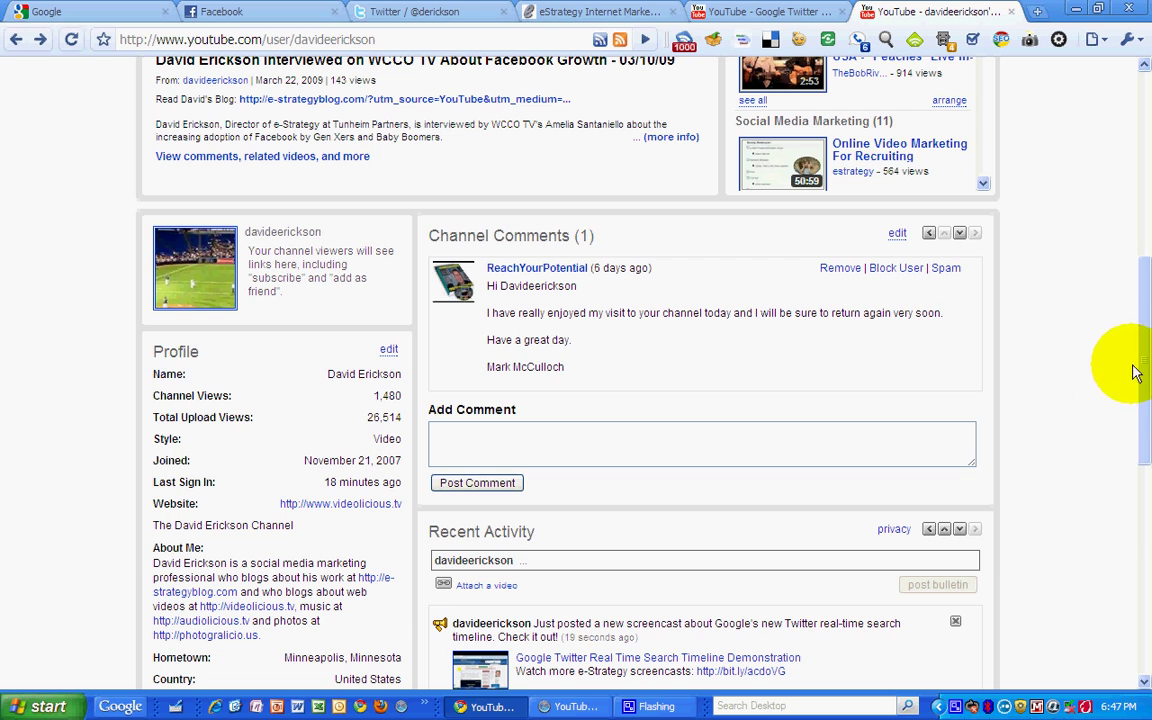
scroll(1139, 380, "down", 3)
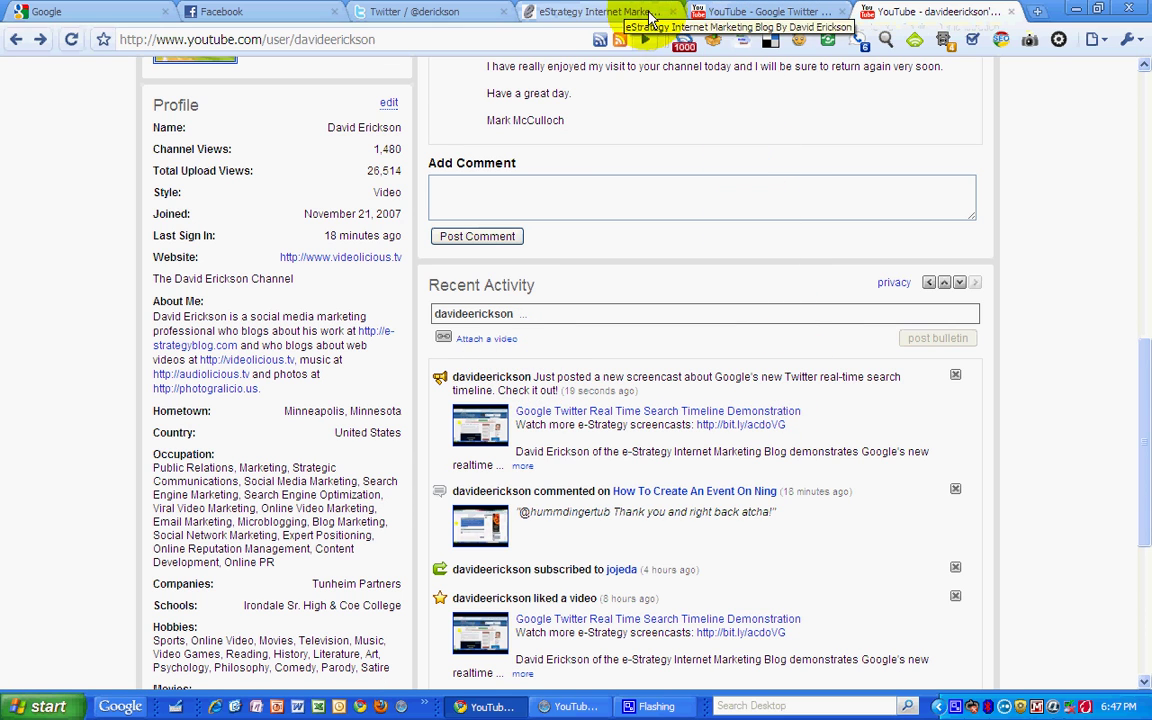
key("alt+Tab")
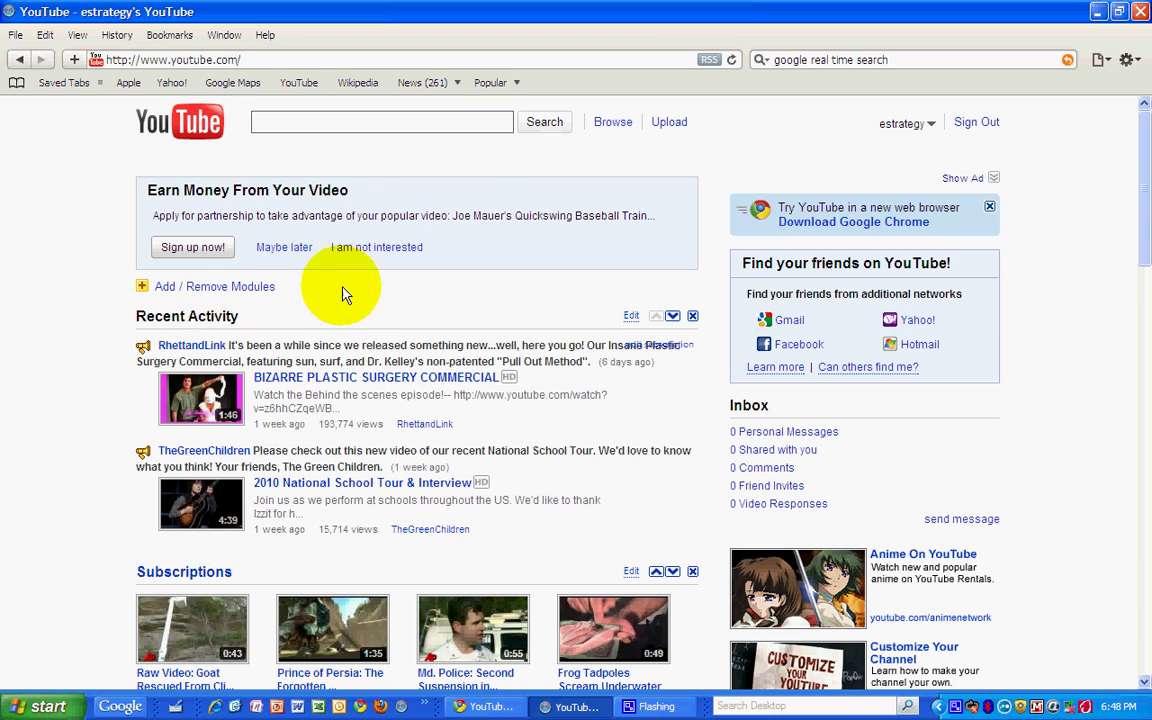
Reload the subscriber account's homepage twice in the other browser to check for the bulletin
right_click(57, 205)
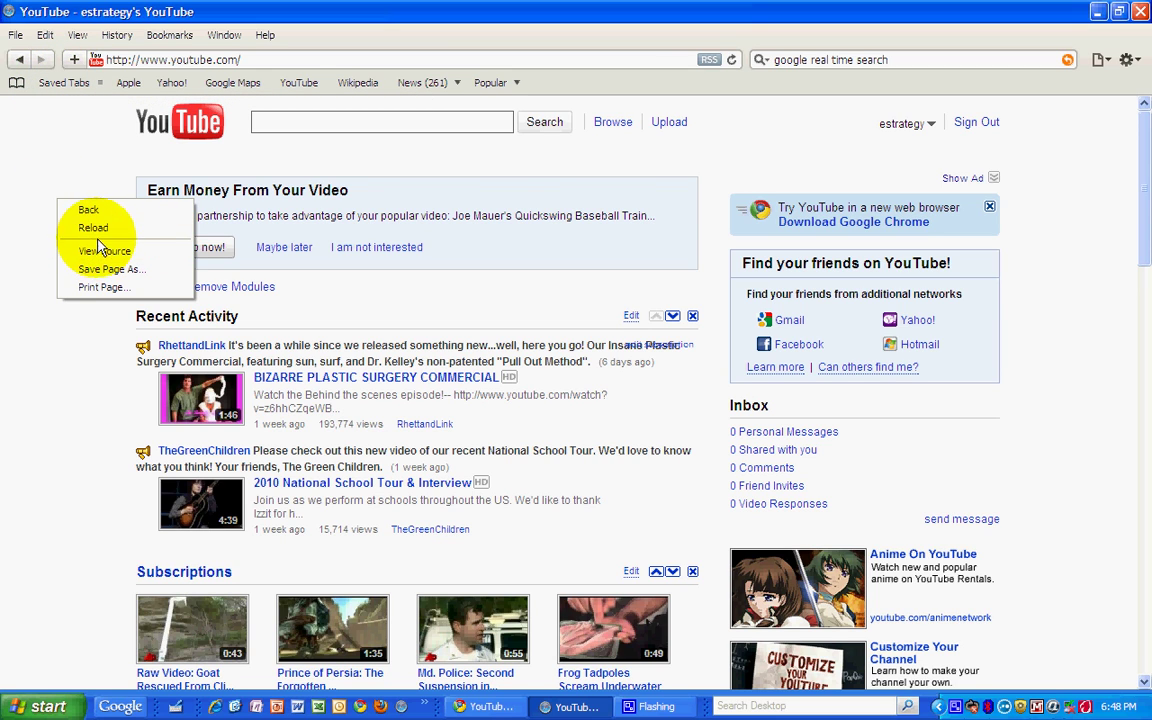
left_click(93, 229)
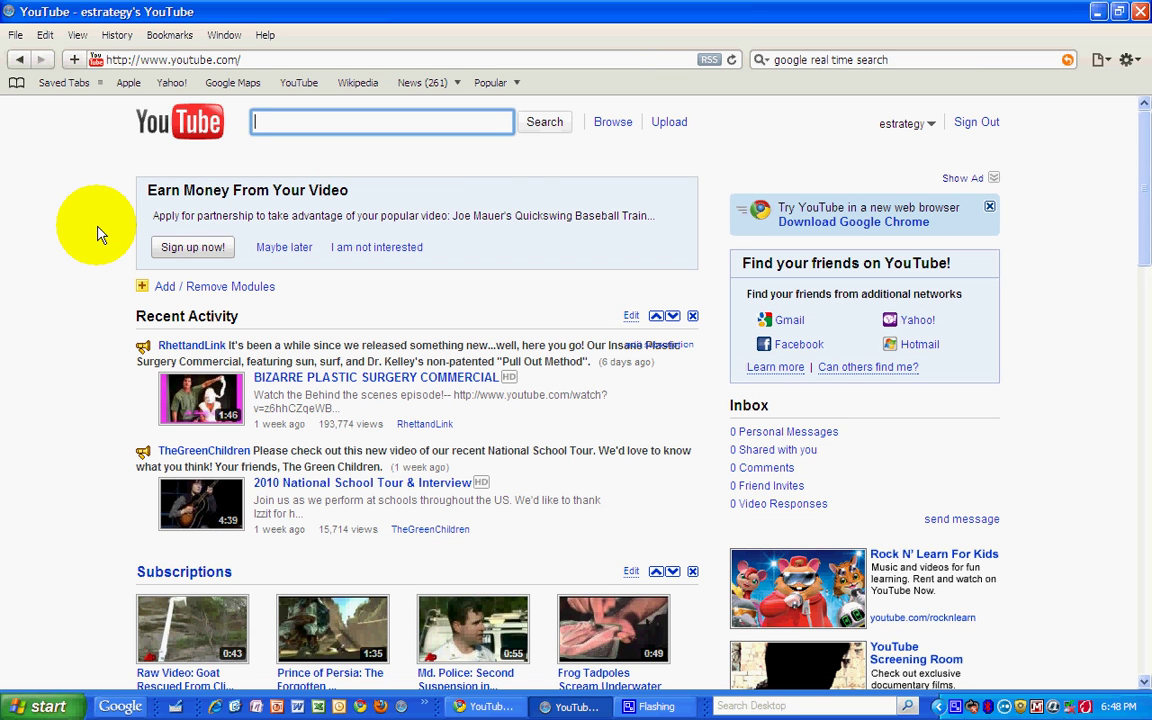
right_click(98, 233)
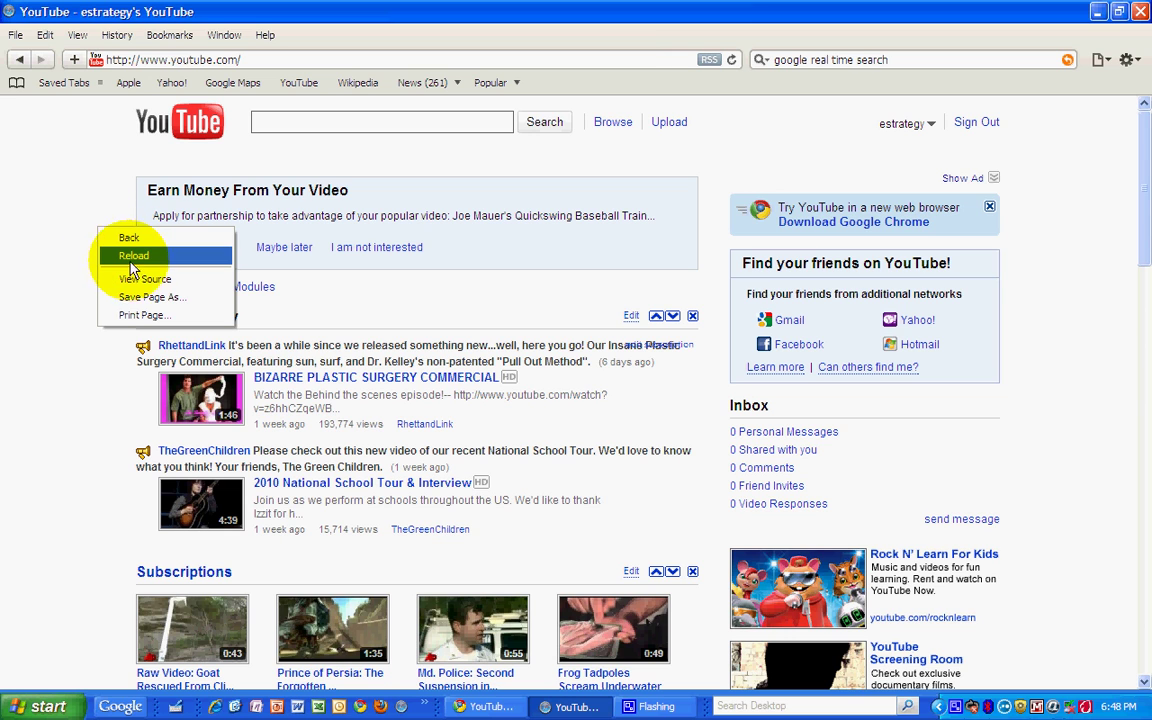
left_click(136, 258)
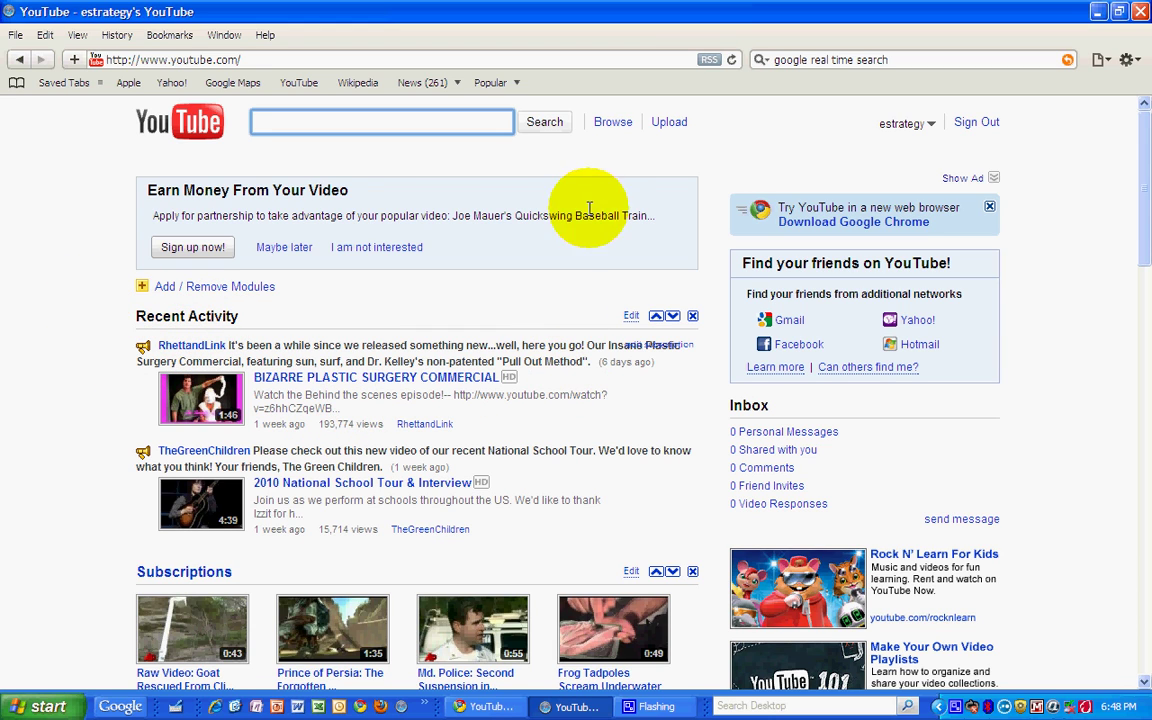
key("alt+Tab")
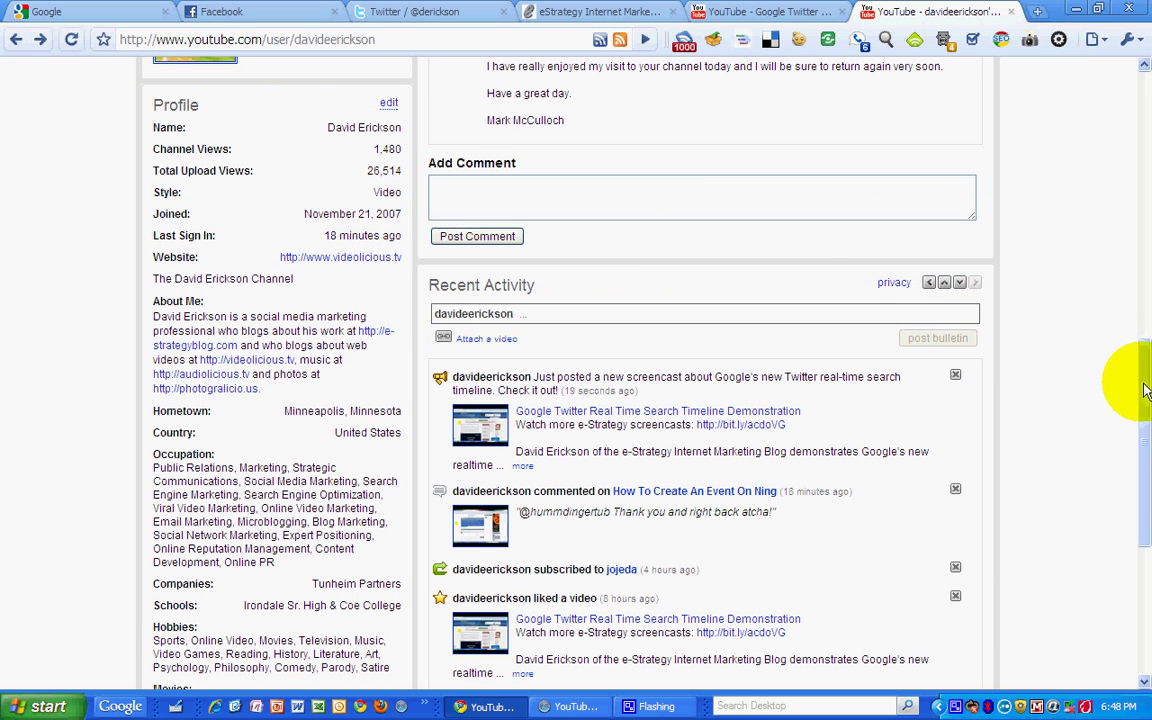
Scroll to the top of the channel page, where the screencast leads the 58 uploads
left_click_drag(1139, 386, 1131, 108)
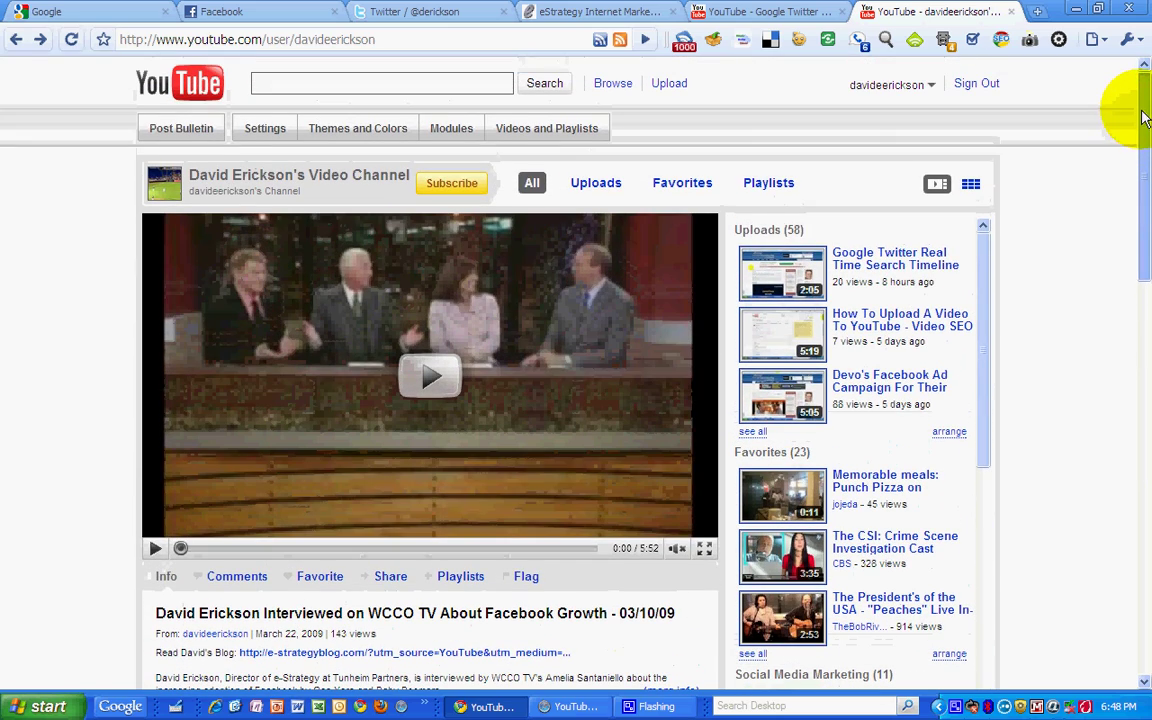